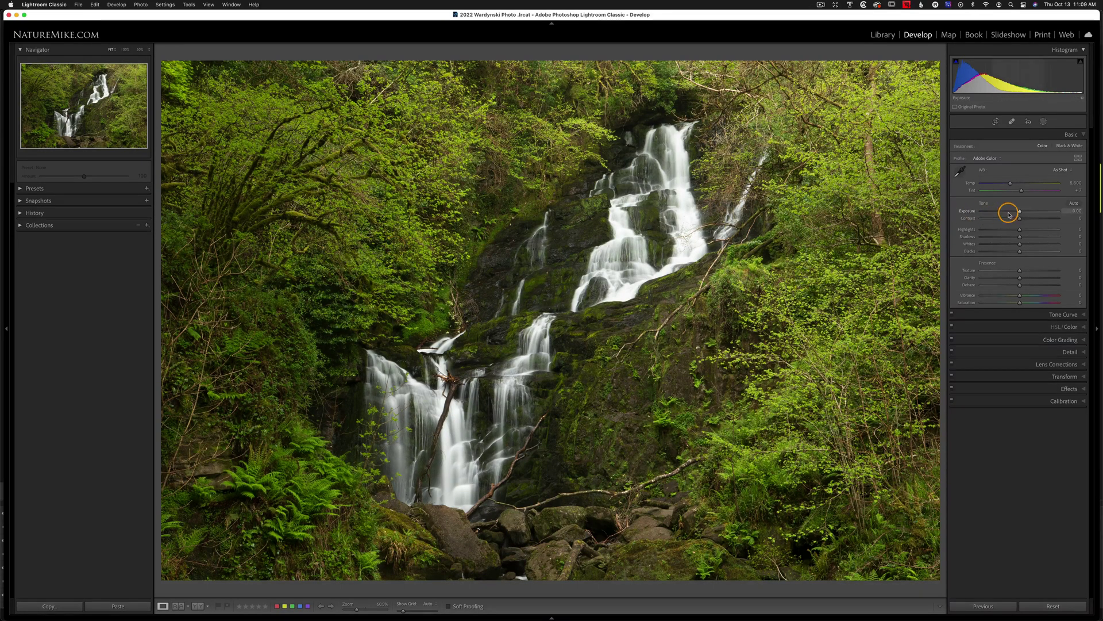
- Set Highlights -56, Shadows +54, Whites +42 and Blacks -29, with Exposure fine-tuned near -0.05
drag(1020, 212, 1005, 253)
drag(1014, 211, 998, 229)
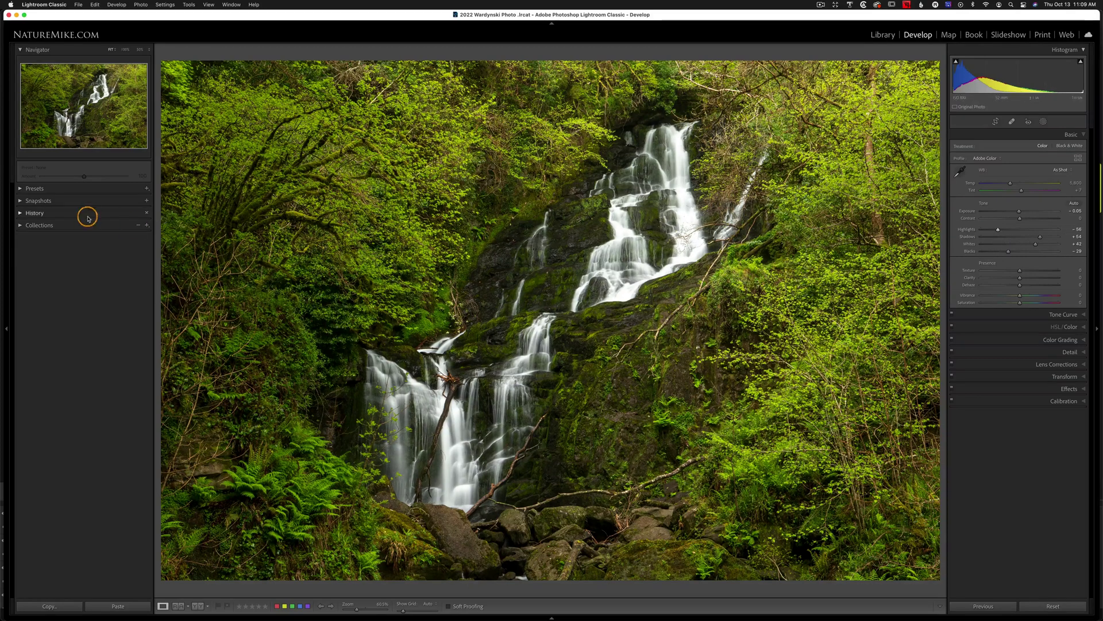
- Expand the History list and revert the waterfall to the Whites step (exposure -0.50, highlights -50)
click(21, 214)
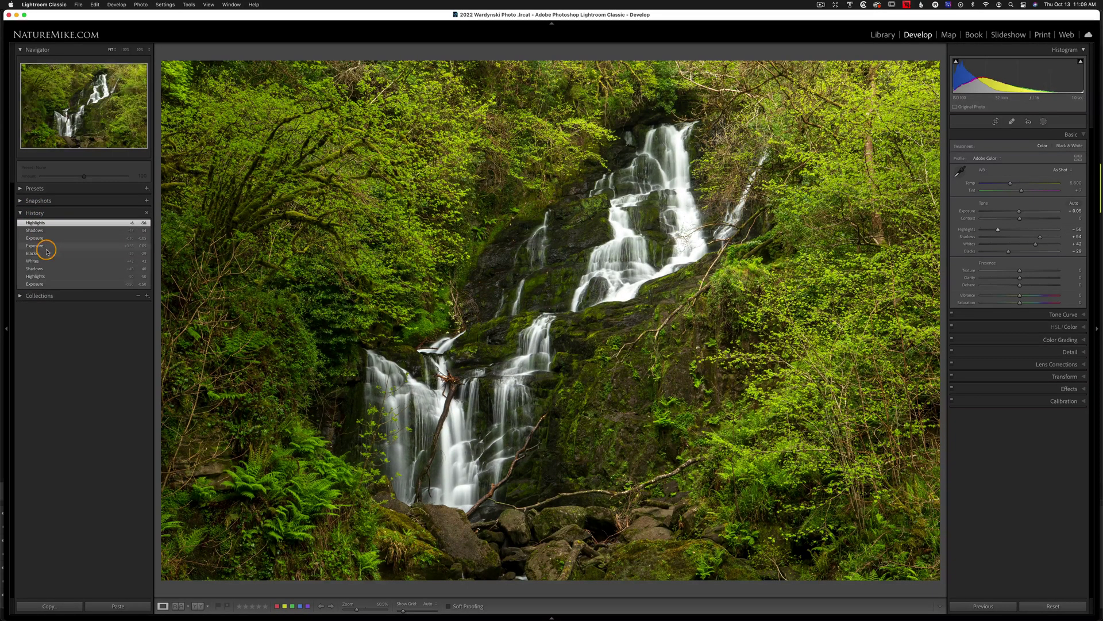
click(75, 261)
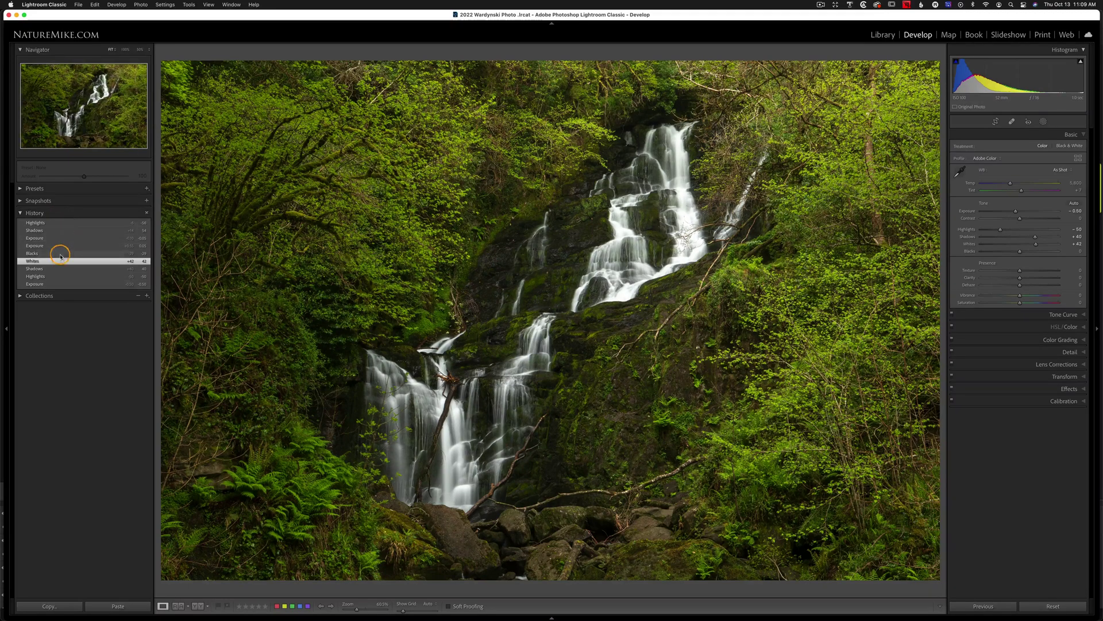
click(54, 223)
click(53, 261)
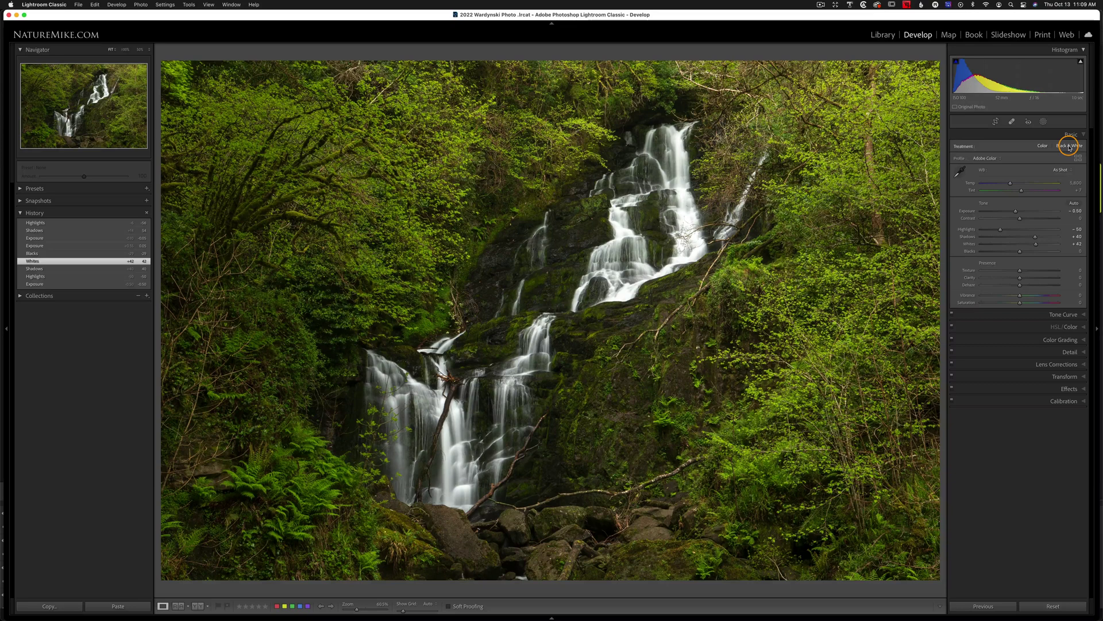
click(1069, 146)
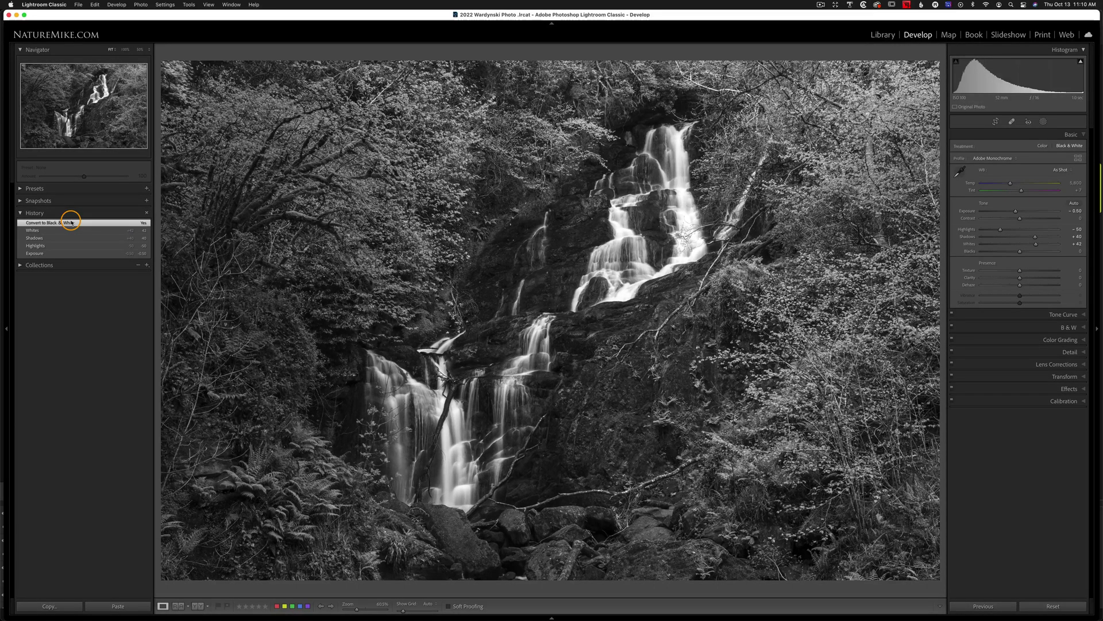
key(super+z)
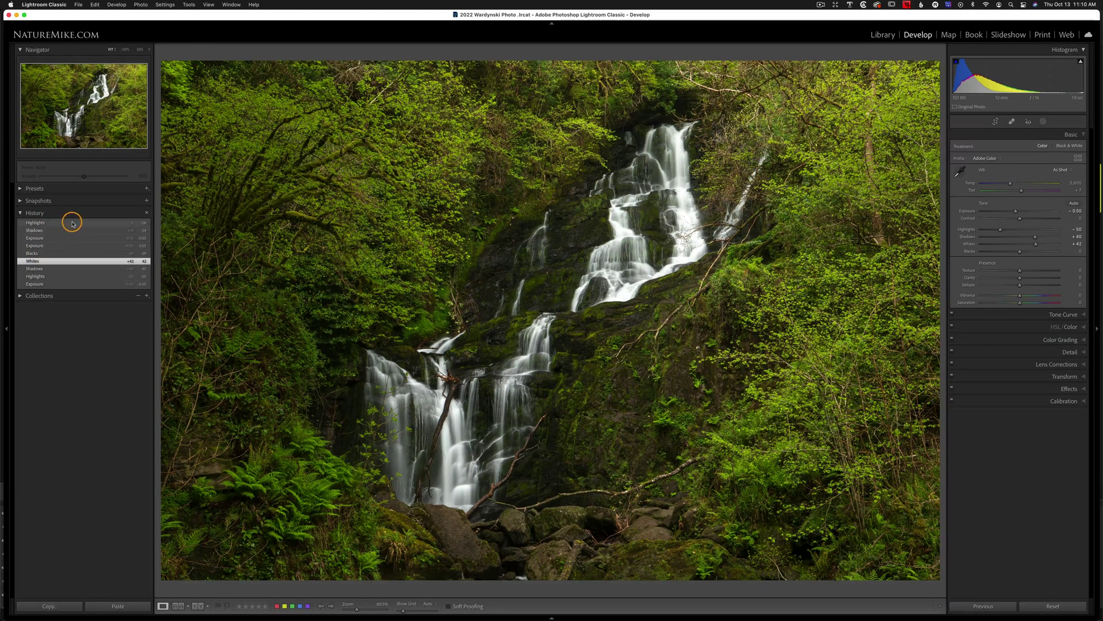
- Restore the latest Highlights step and save it as snapshot '10/13/22 11:10:44 AM Snapshot 1'
click(102, 221)
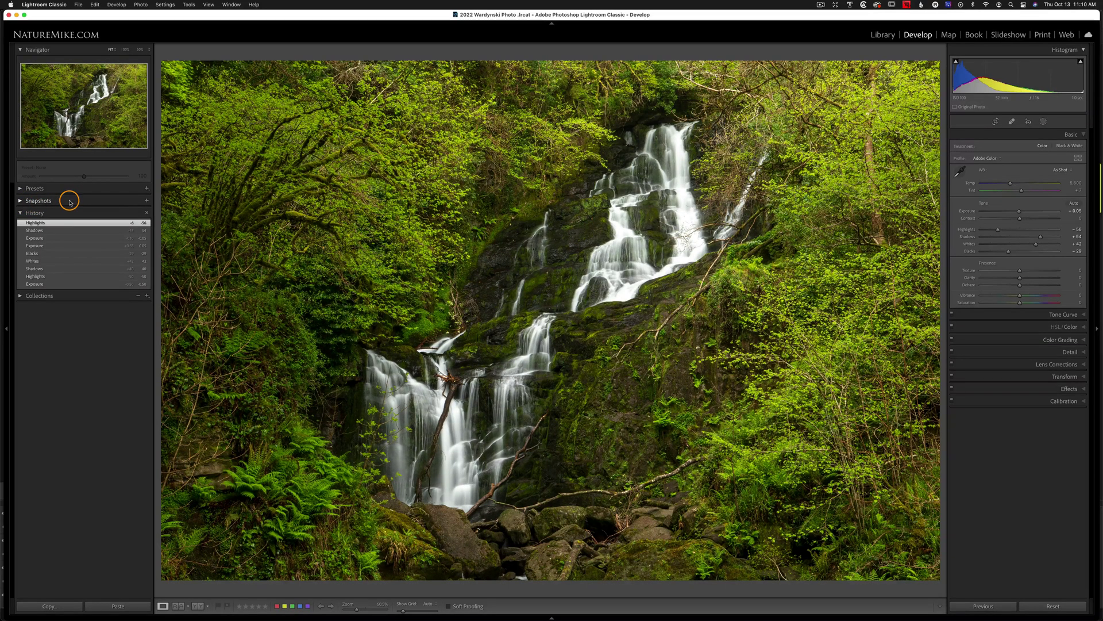
click(146, 201)
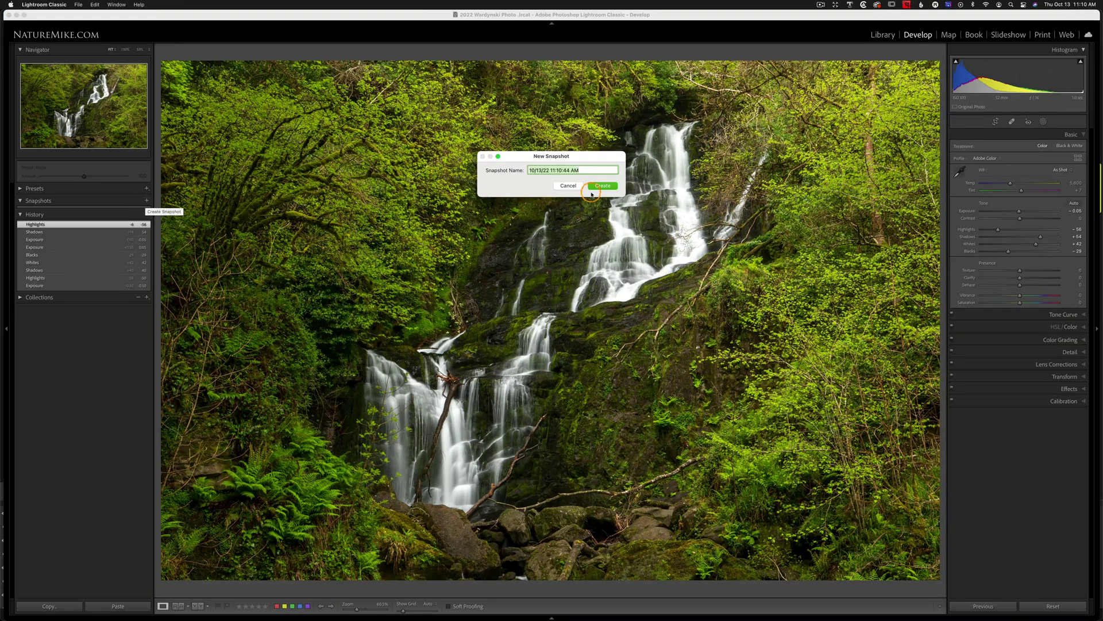
click(537, 171)
click(587, 169)
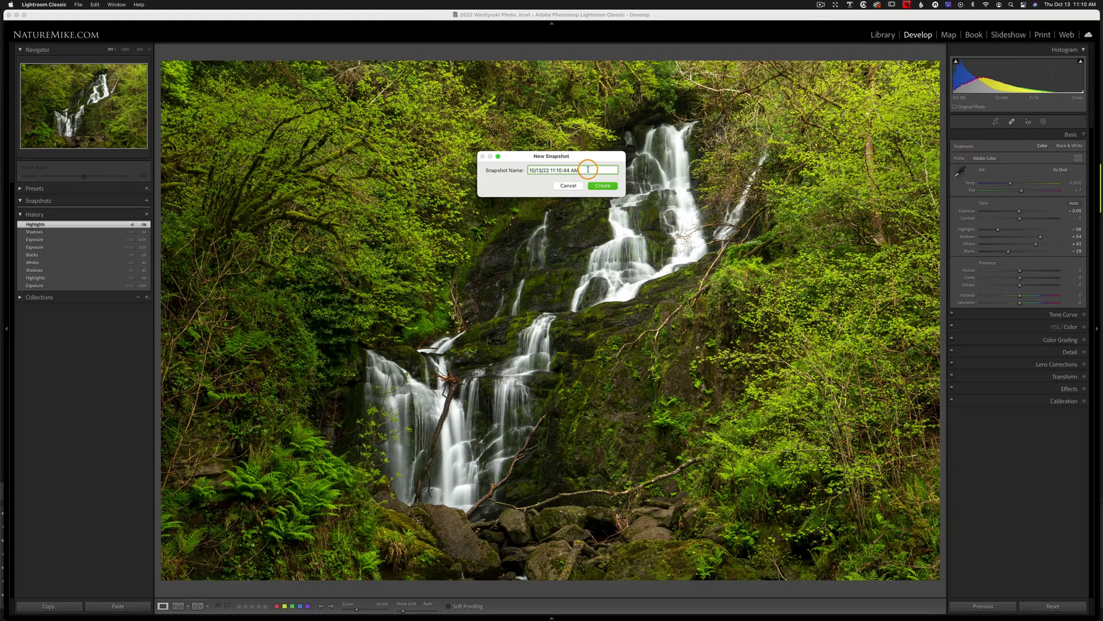
text(Snapshot 1)
click(601, 186)
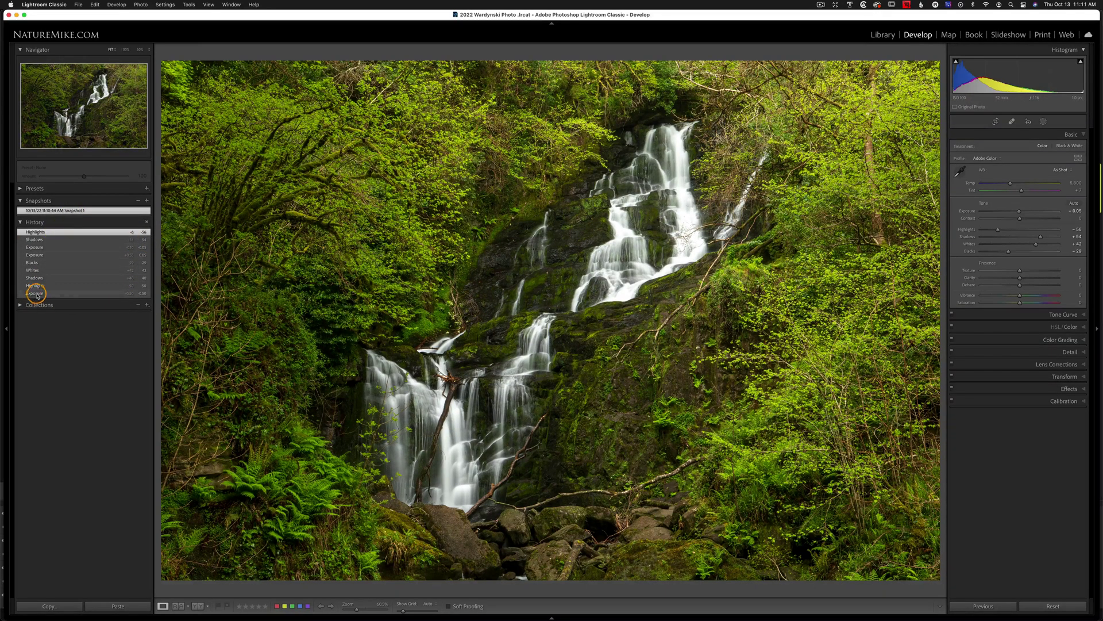
- Jump to the first Exposure step, try Black & White, then reapply Snapshot 1's colour edit
click(62, 293)
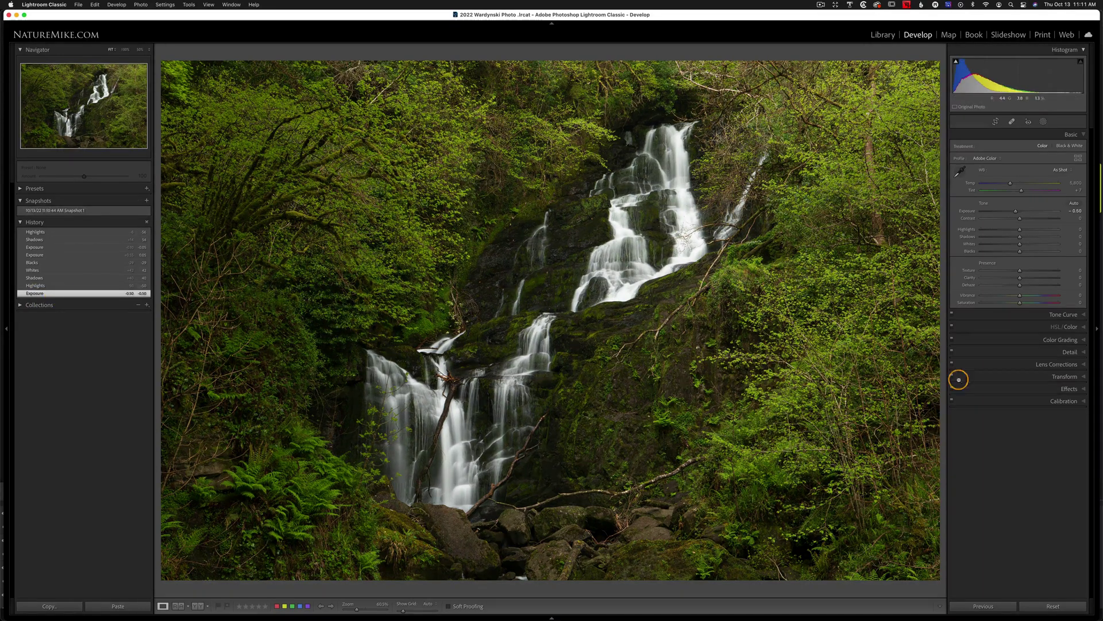
click(1063, 145)
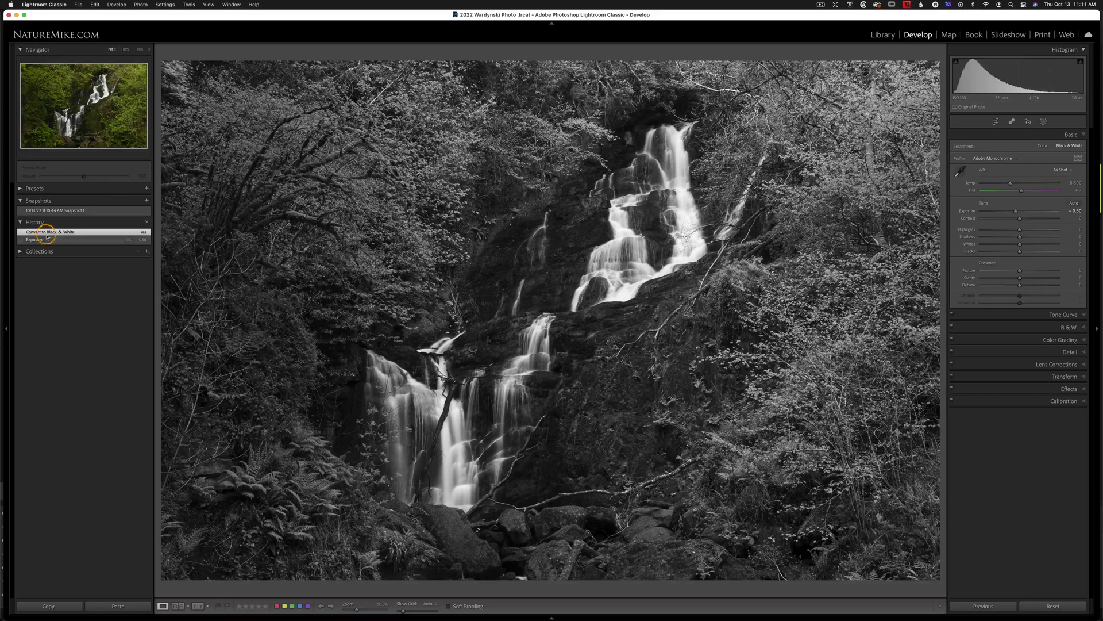
click(71, 211)
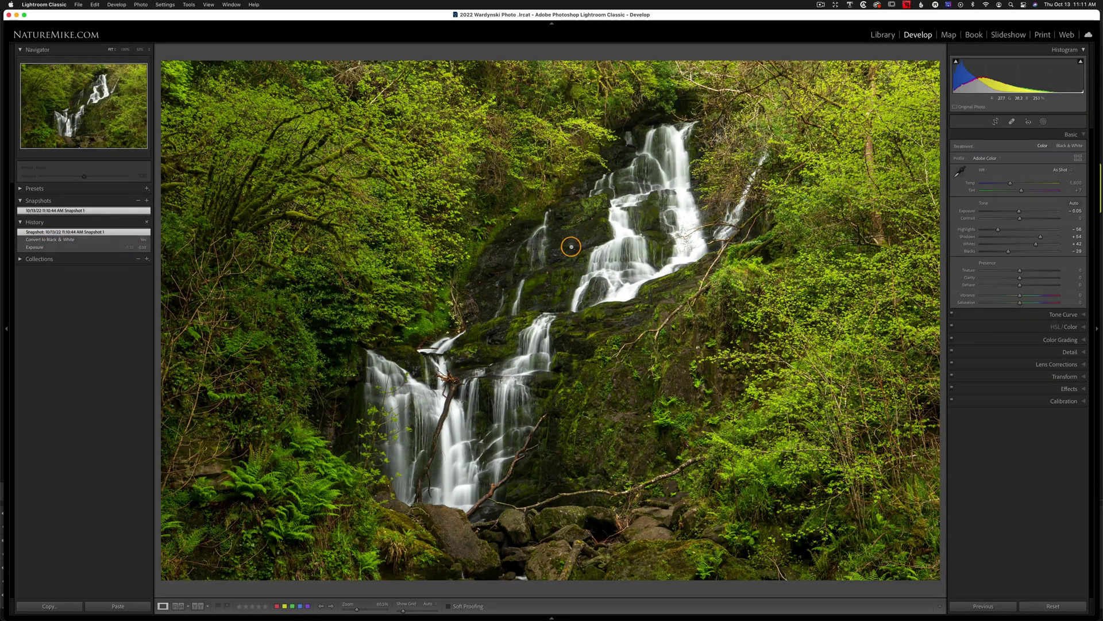
- Return to the Convert to Black & White step and save it as snapshot '10/13/22 11:11:44 AM BW1'
click(105, 240)
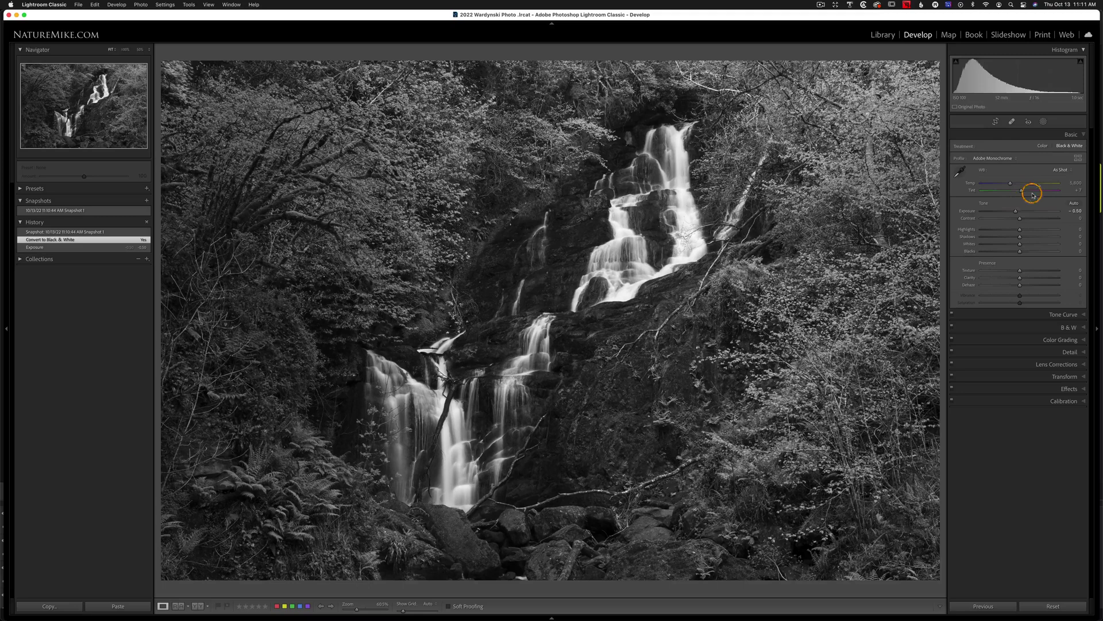
click(147, 200)
key(Right)
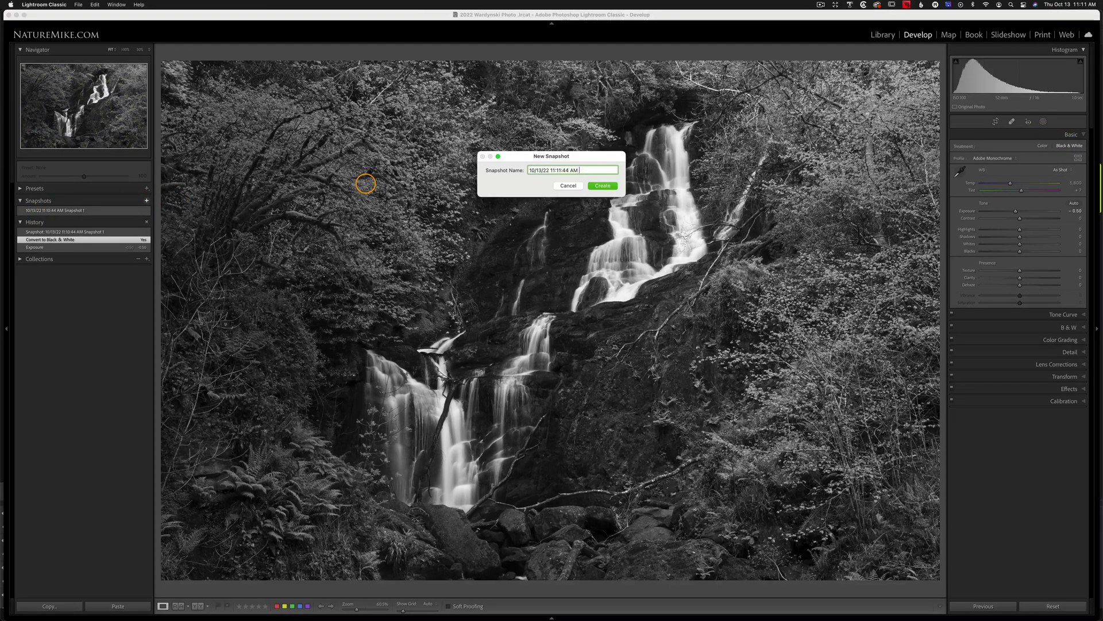
text(BW)
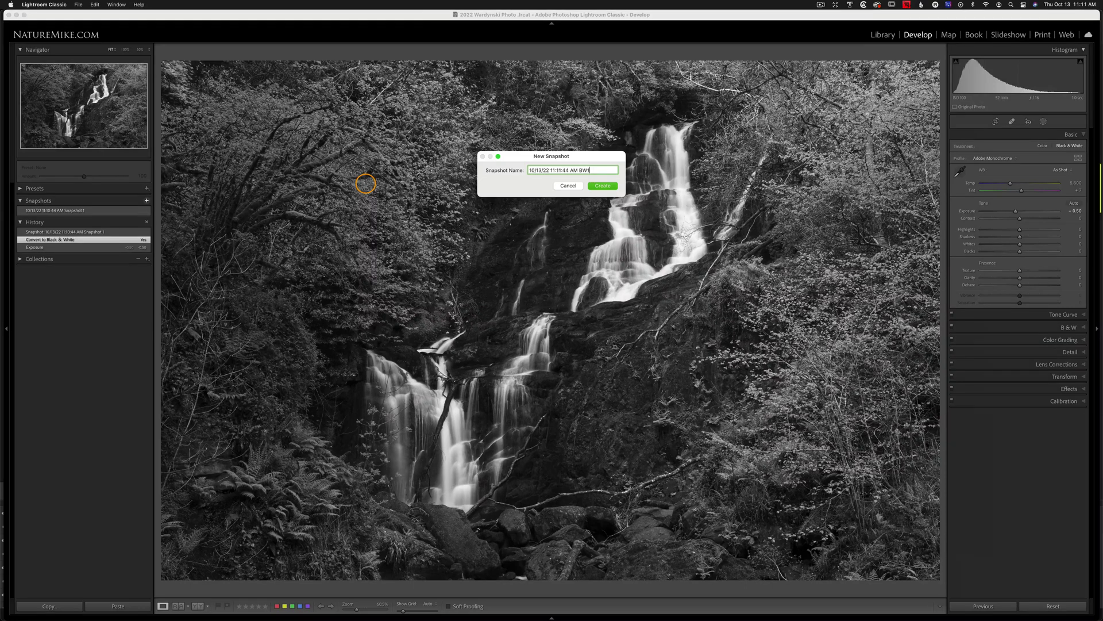
text(1)
key(Return)
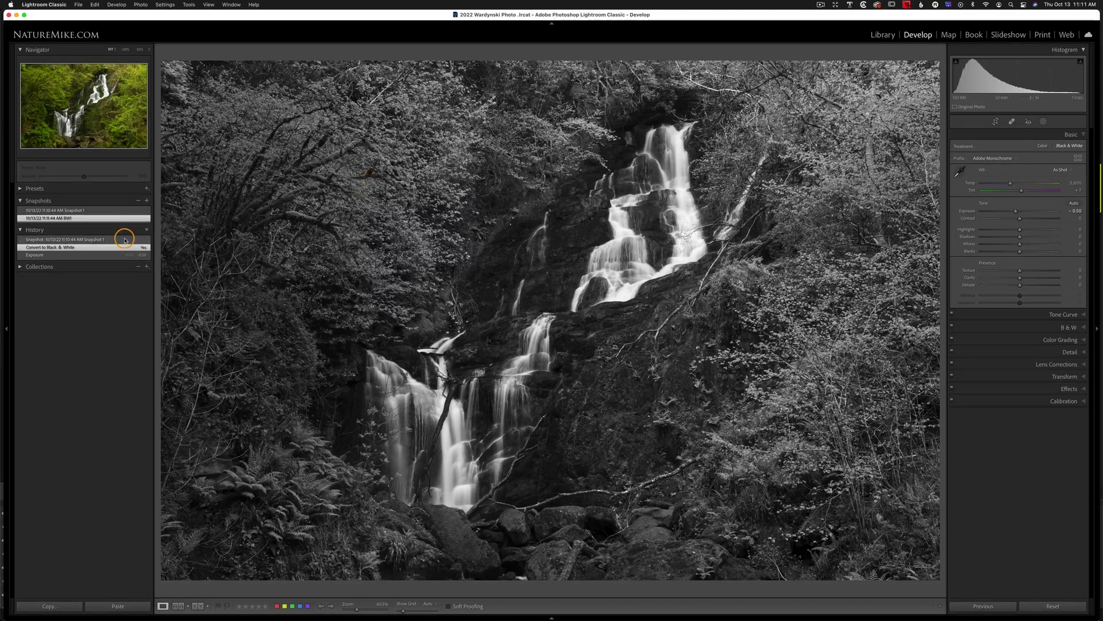
- Convert Snapshot 1's edit to black and white and save it as snapshot '10/13/22 11:12:02 AM BW2'
click(70, 211)
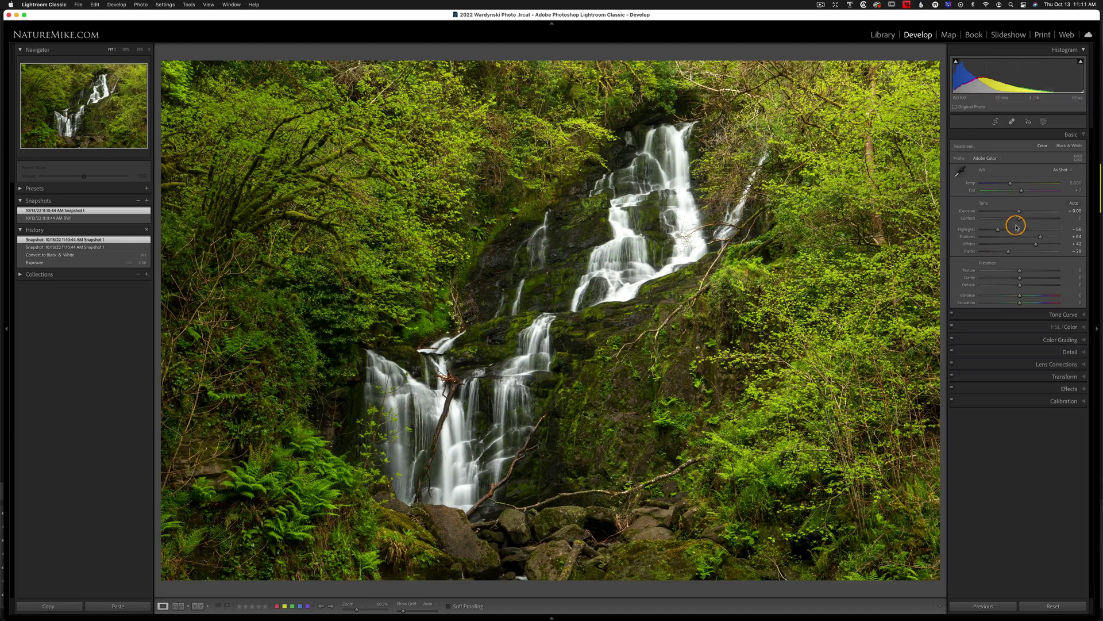
click(1074, 148)
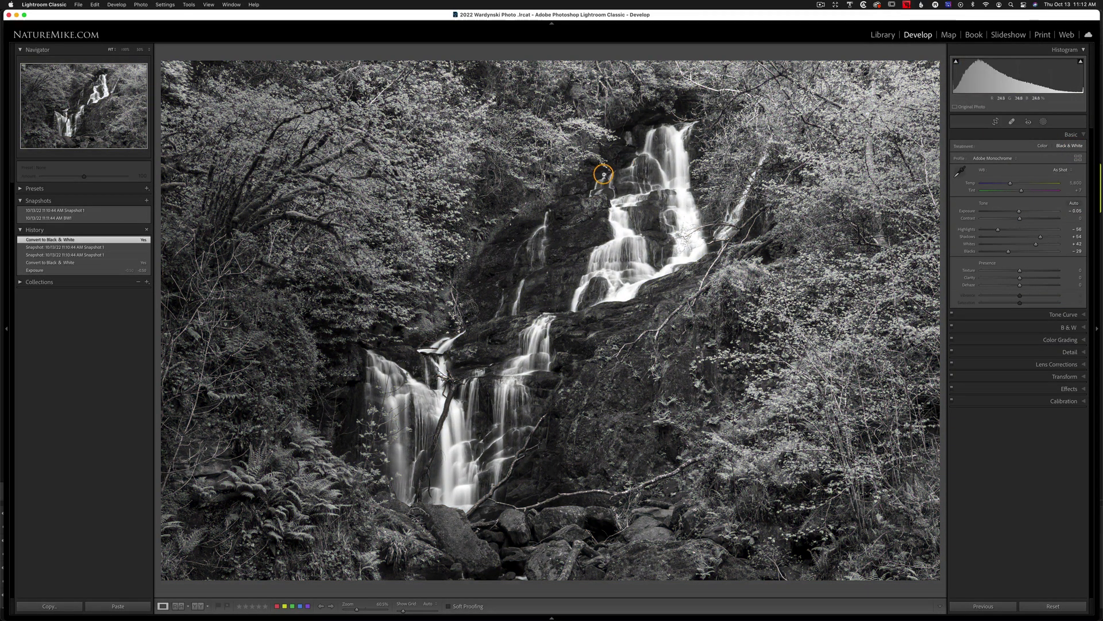
click(147, 201)
key(Right)
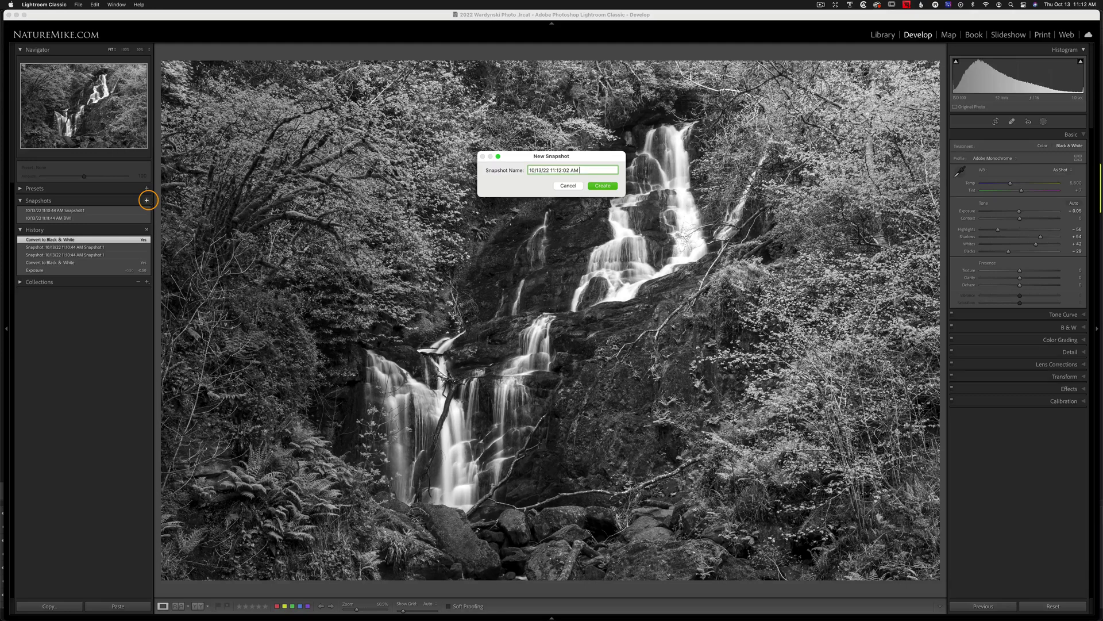
text(BW2)
click(603, 185)
- Compare the BW1 and BW2 snapshots, ending with BW1 displayed
click(92, 218)
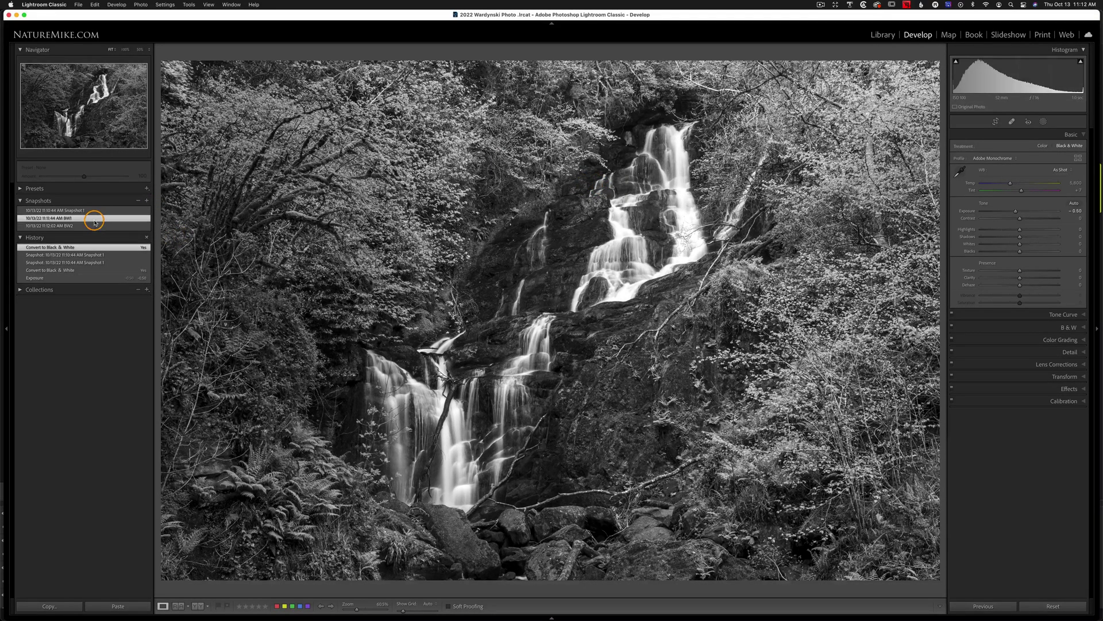
click(89, 226)
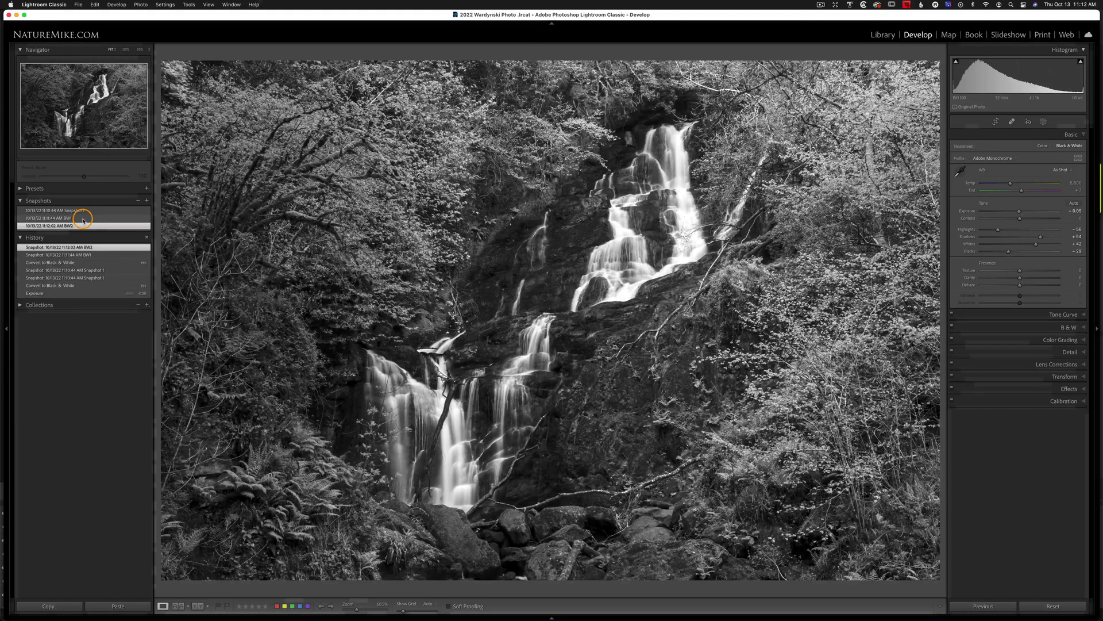
click(83, 218)
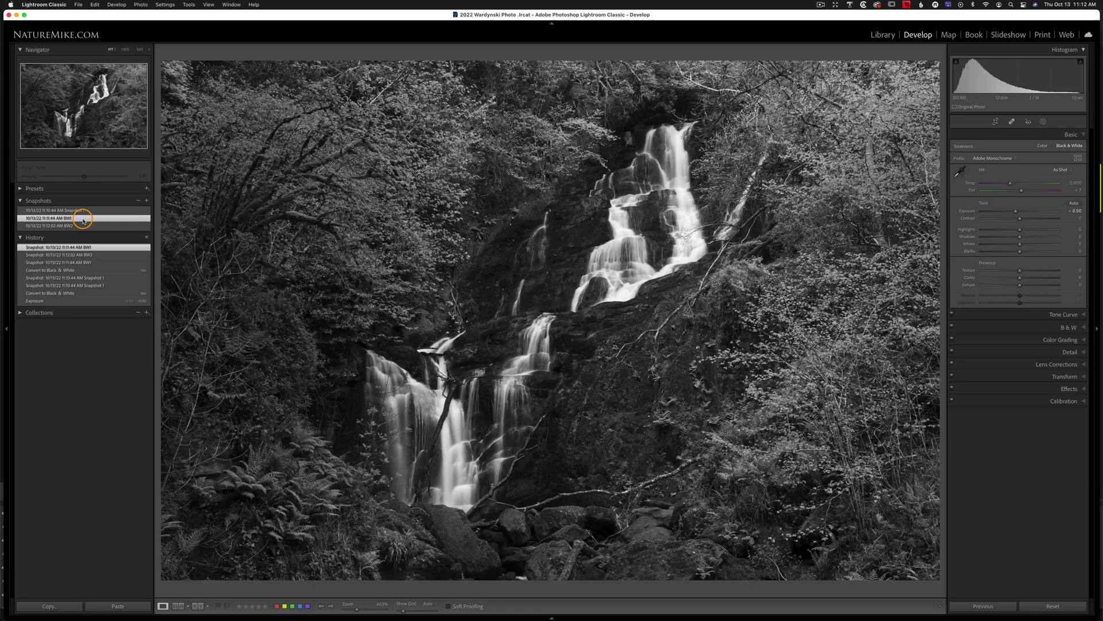
- Reapply the Snapshot 1 colour edit to the waterfall photo
click(88, 211)
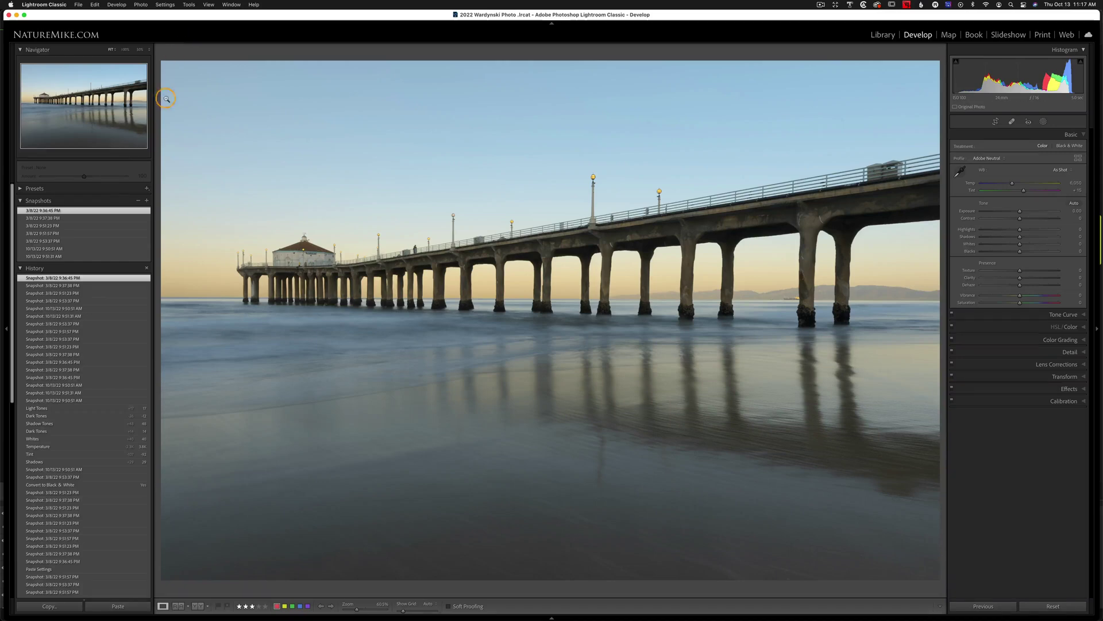
- Collapse History and preview the pier's 9:37:38 PM, 9:51:57 PM, 9:50:51 AM and black-and-white snapshots
click(26, 268)
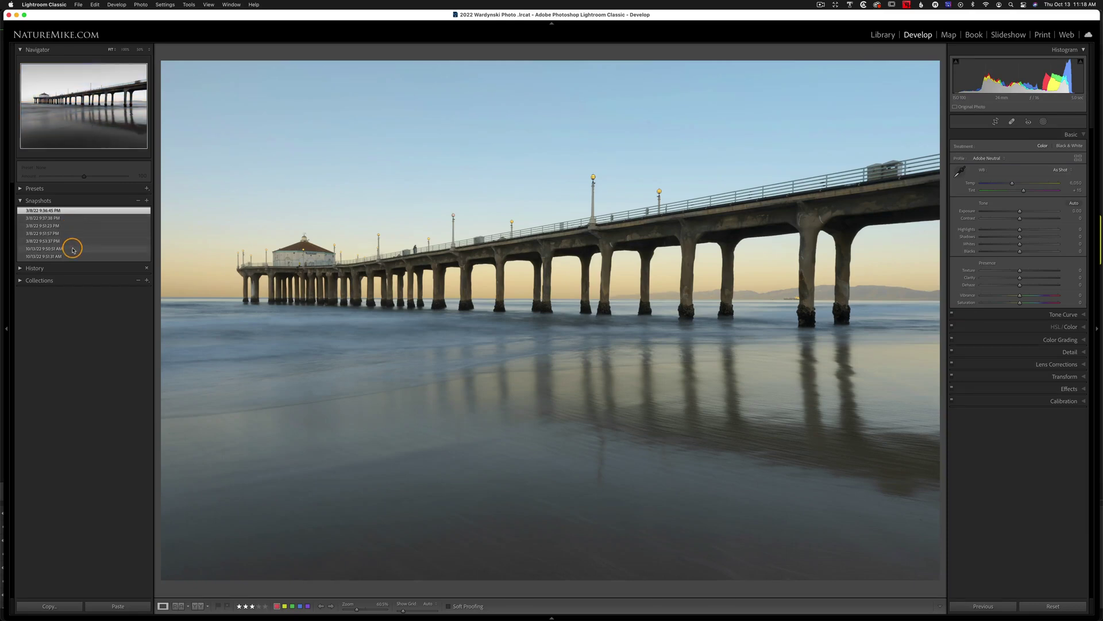
click(72, 219)
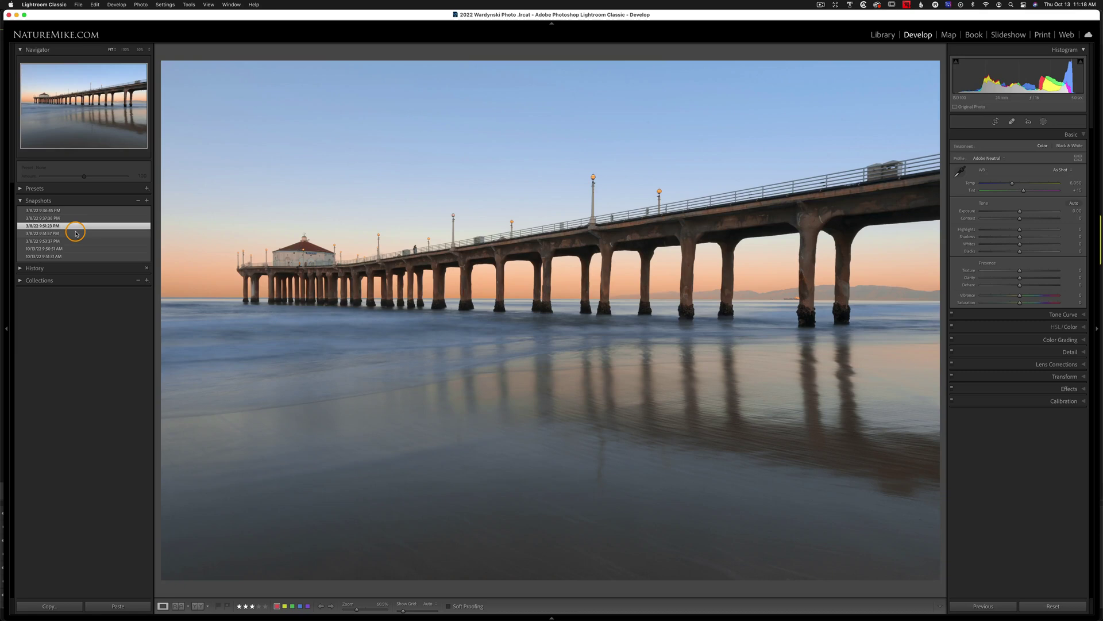
click(76, 234)
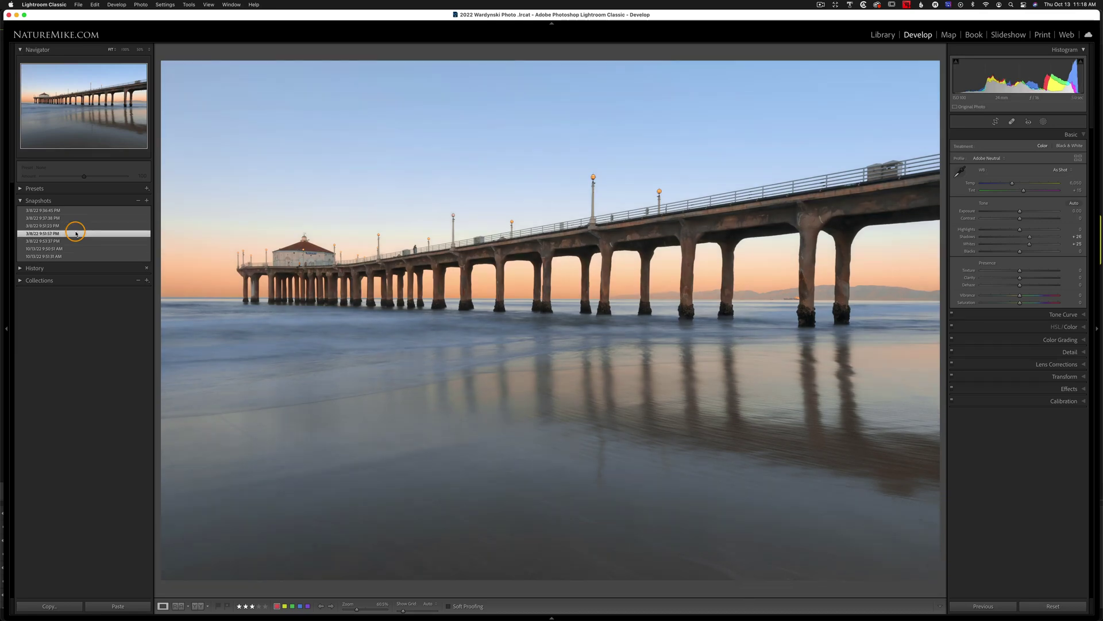
click(80, 249)
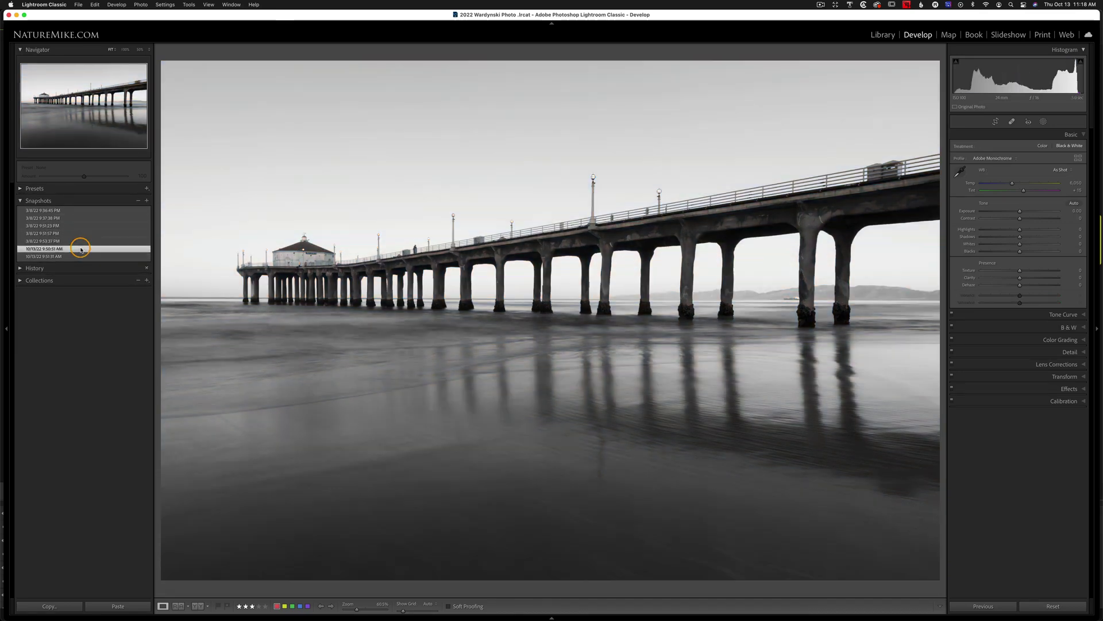
click(80, 256)
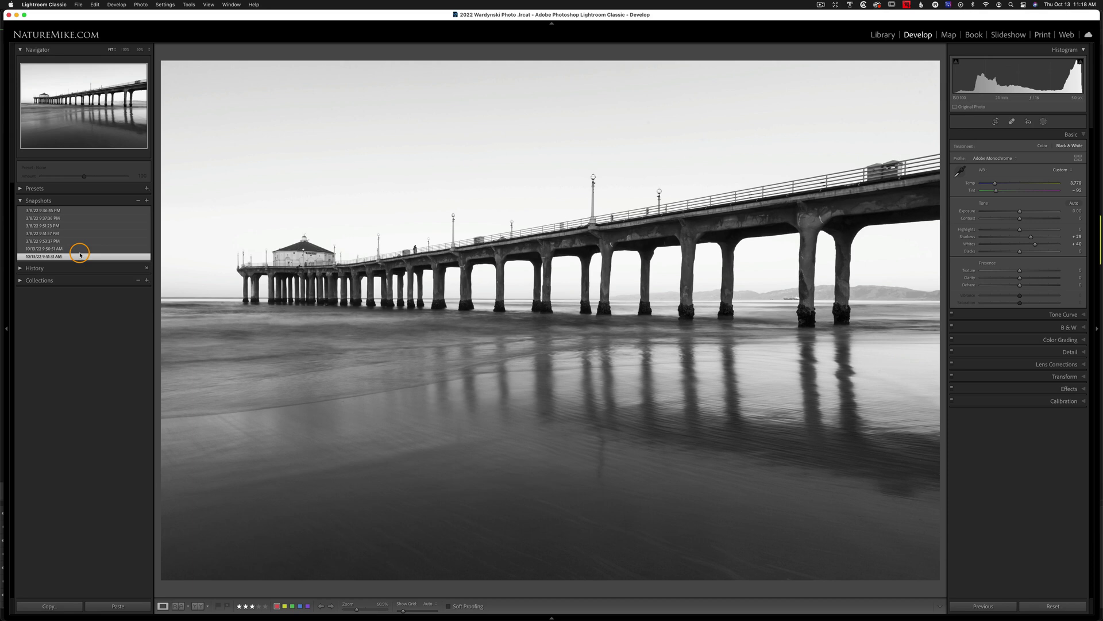
- Step back through the earlier snapshots and settle on the 3/8/22 9:51:57 PM version
click(80, 248)
click(78, 241)
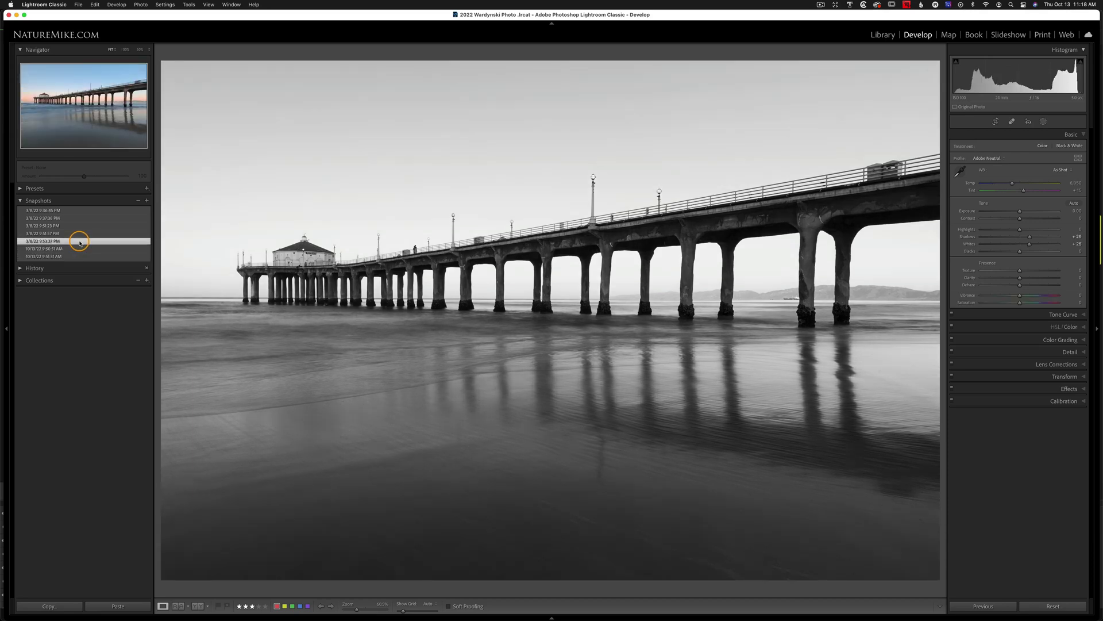
click(78, 233)
click(77, 226)
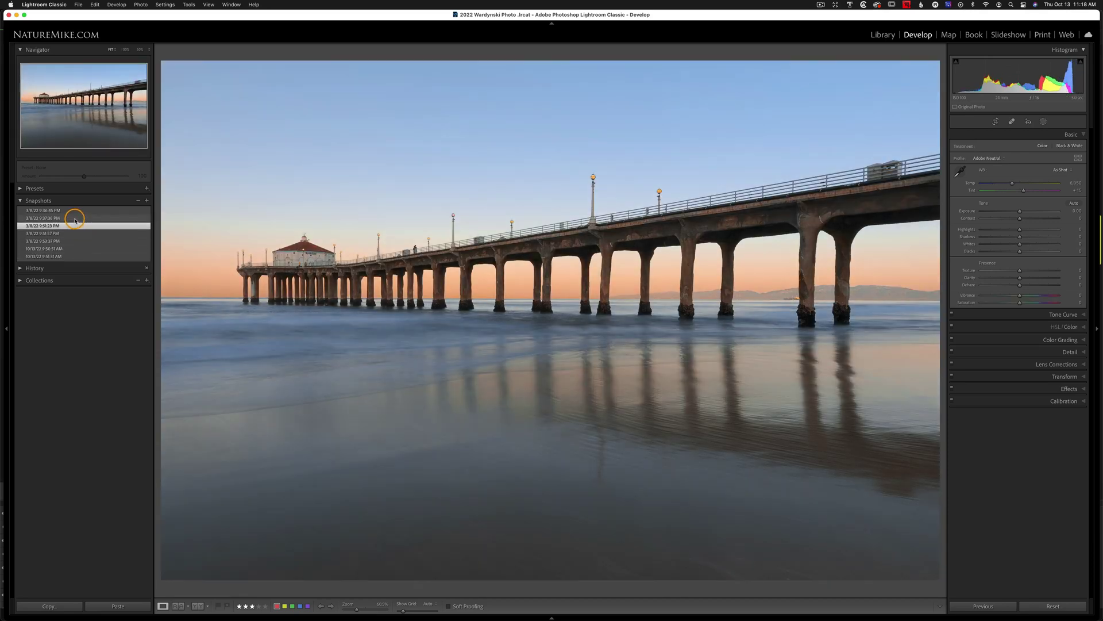
click(75, 218)
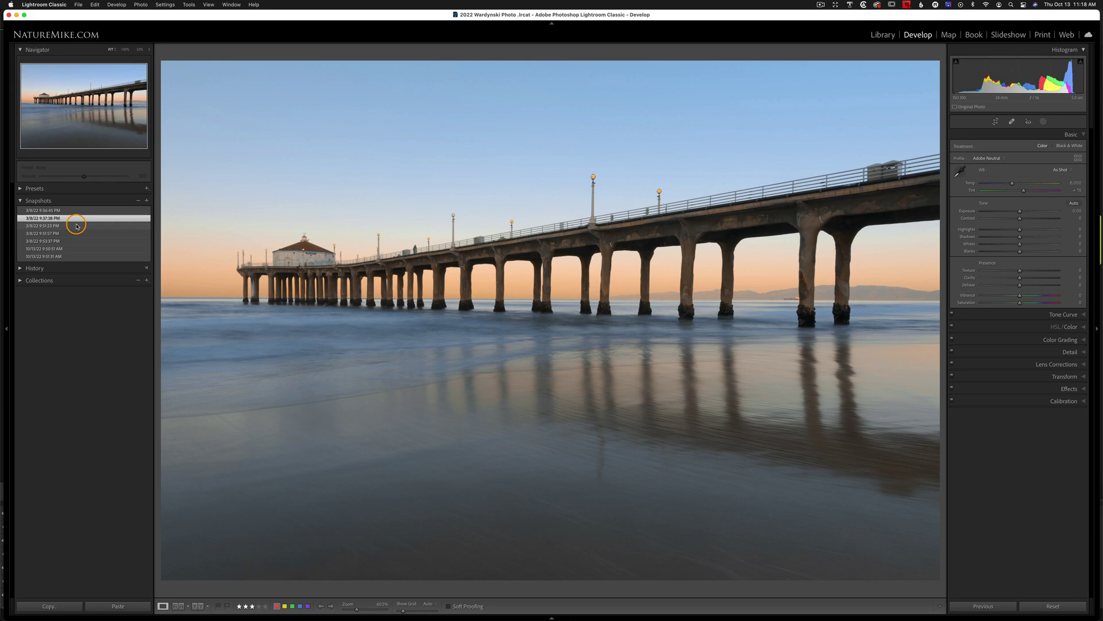
click(77, 226)
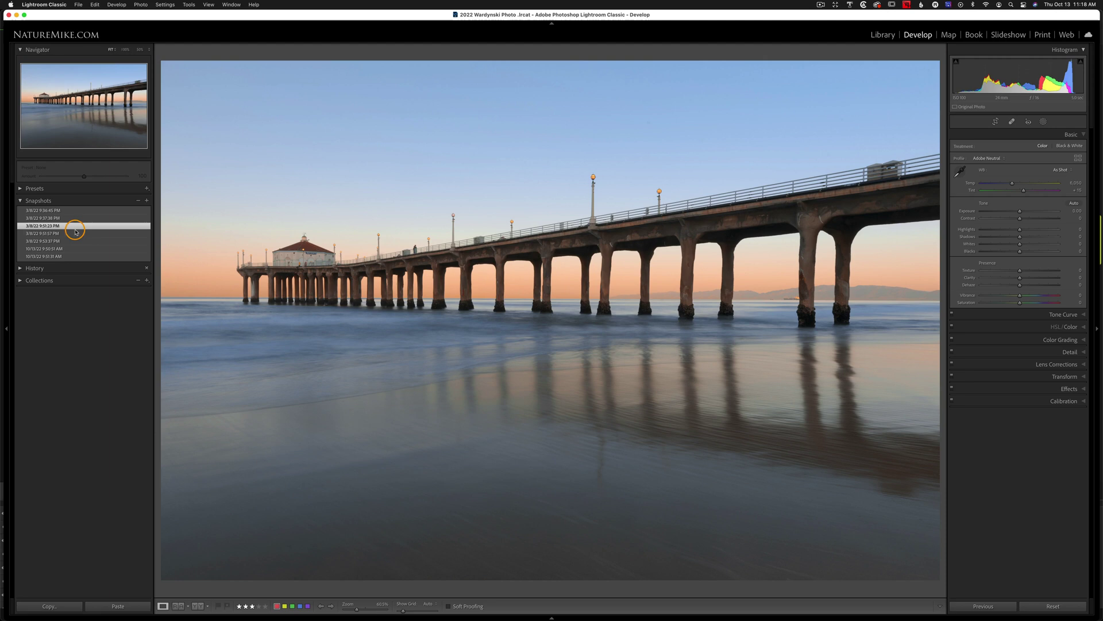
click(75, 233)
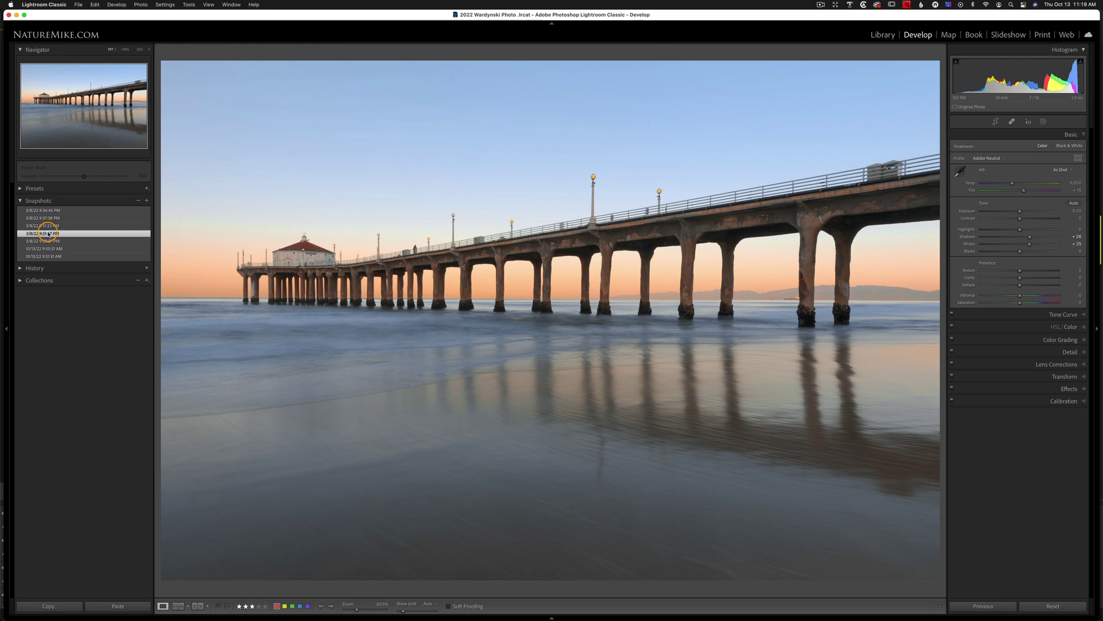
- Rename the 3/8/22 9:51:57 PM snapshot to '3/8/22 9:51:57 PM final color edit'
right_click(59, 235)
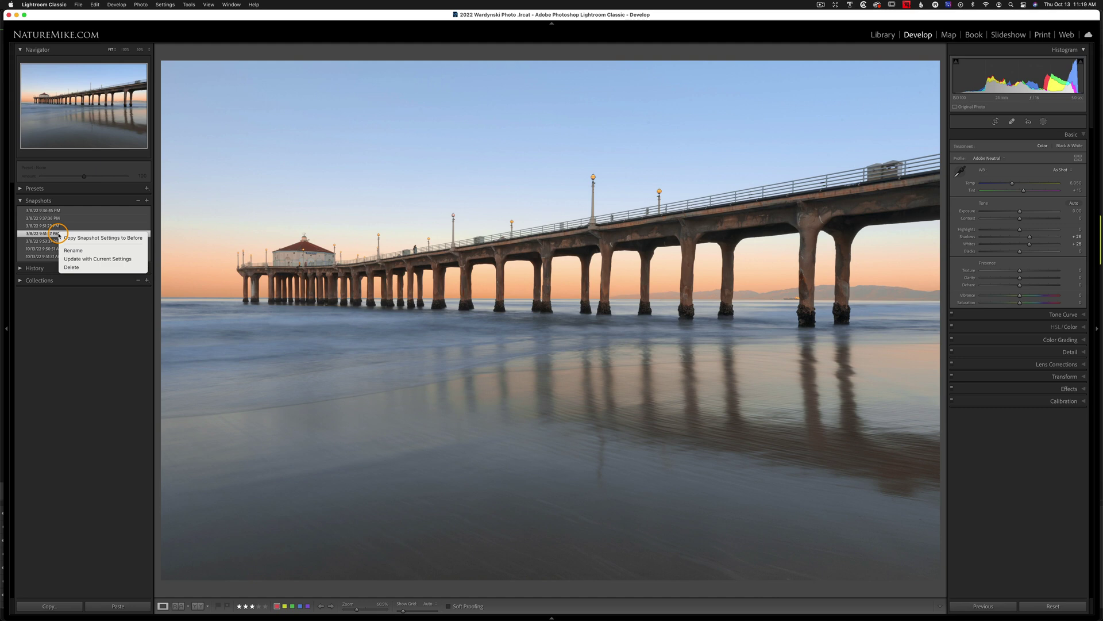
click(74, 250)
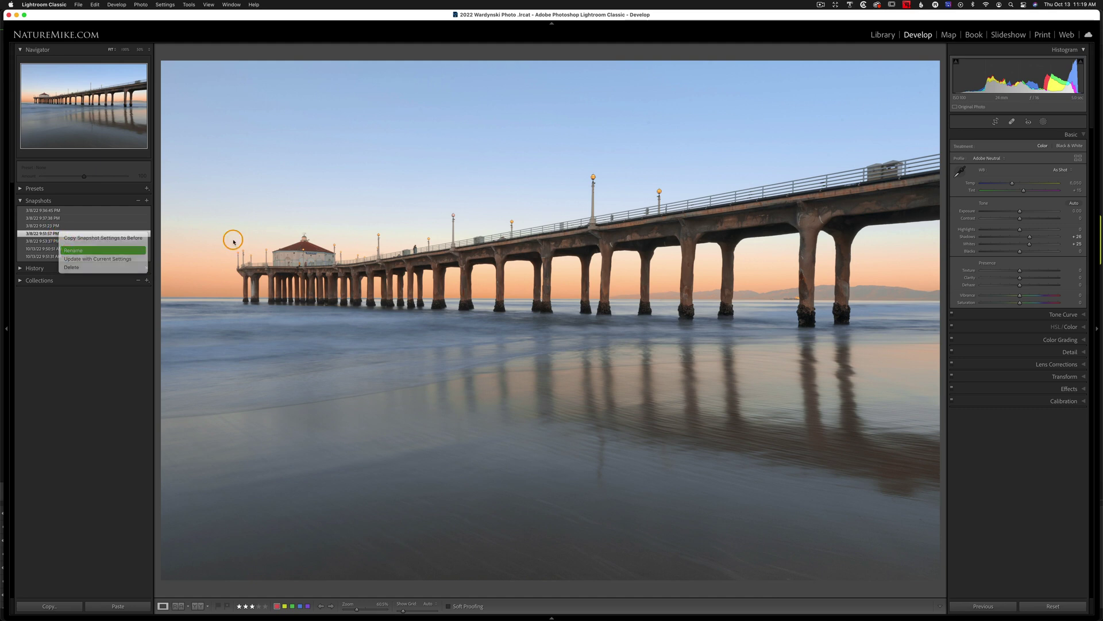
click(609, 168)
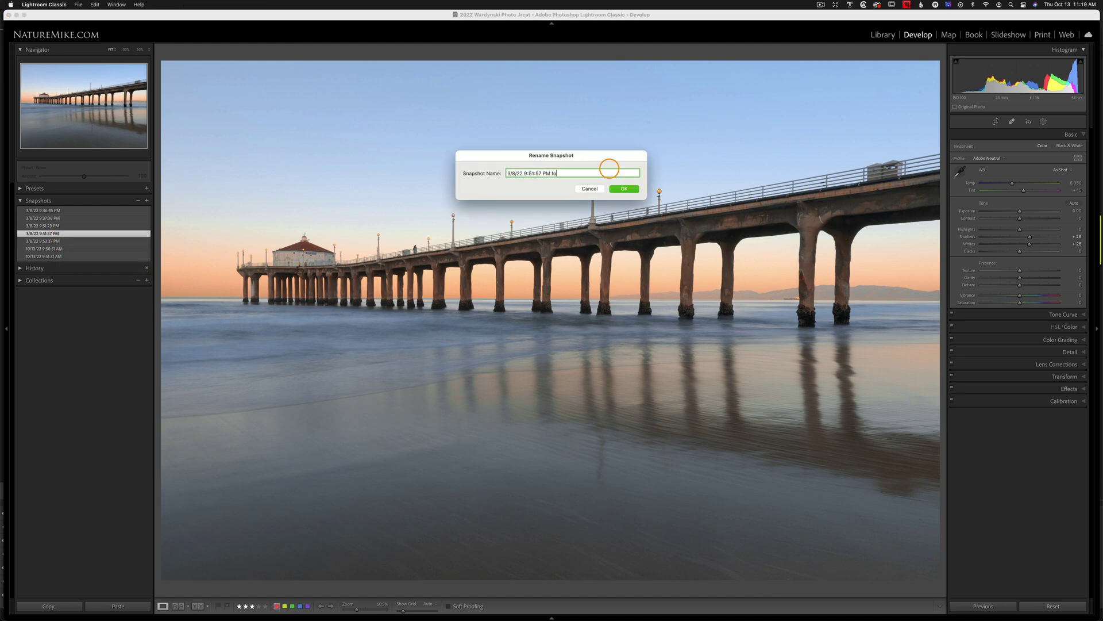
key(BackSpace)
key(BackSpace)
key(BackSpace)
key(BackSpace)
text(inal color edit)
click(624, 188)
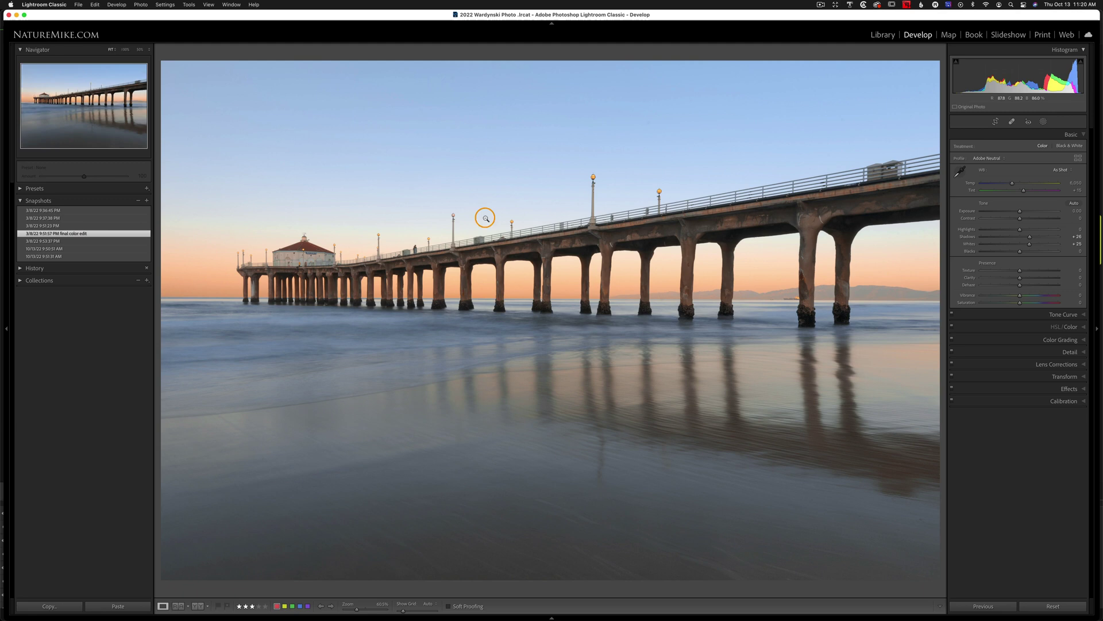
- Raise Exposure to about +0.45 and set Calibration Green Primary Hue -27, Blue Primary Hue about -69
drag(1020, 211, 1022, 212)
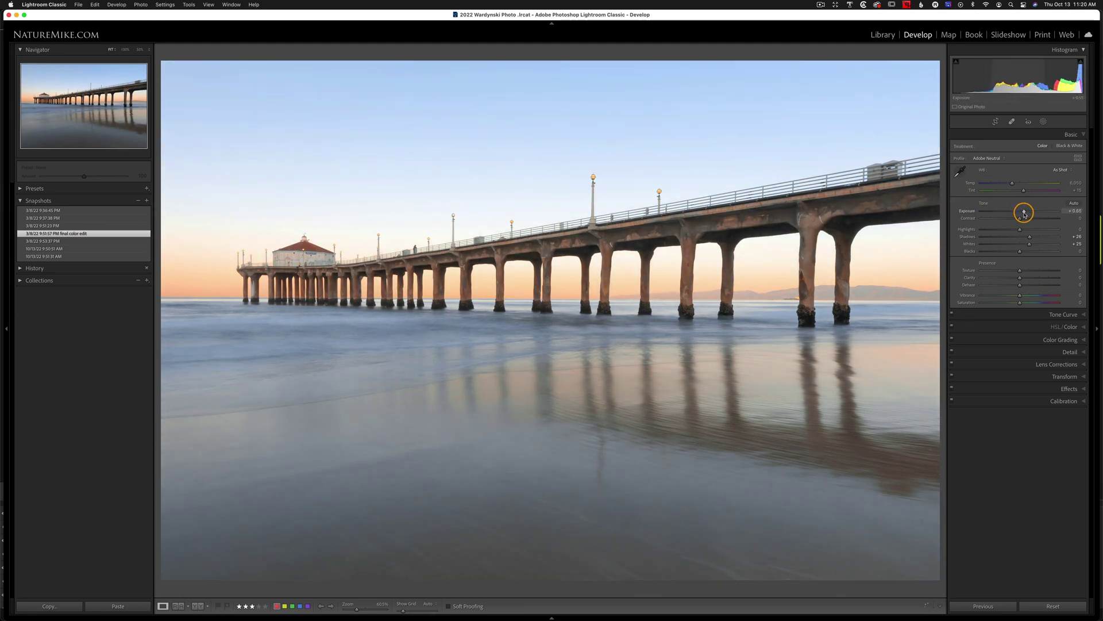
click(1073, 396)
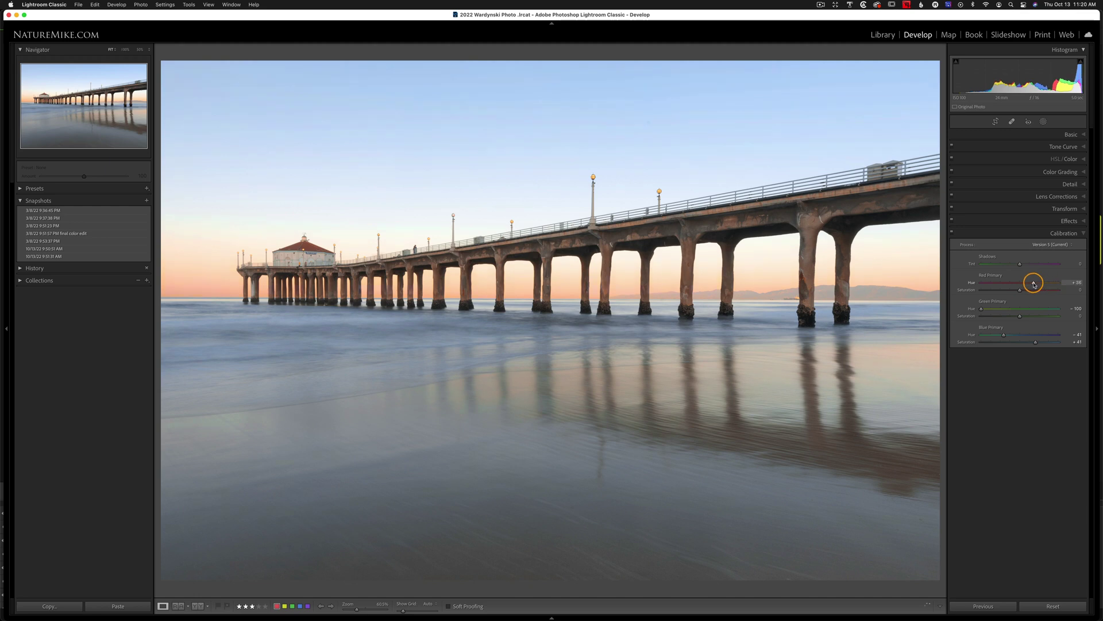
click(1009, 308)
mouse_move(1003, 334)
mouse_down()
mouse_move(1022, 333)
mouse_move(995, 335)
mouse_up()
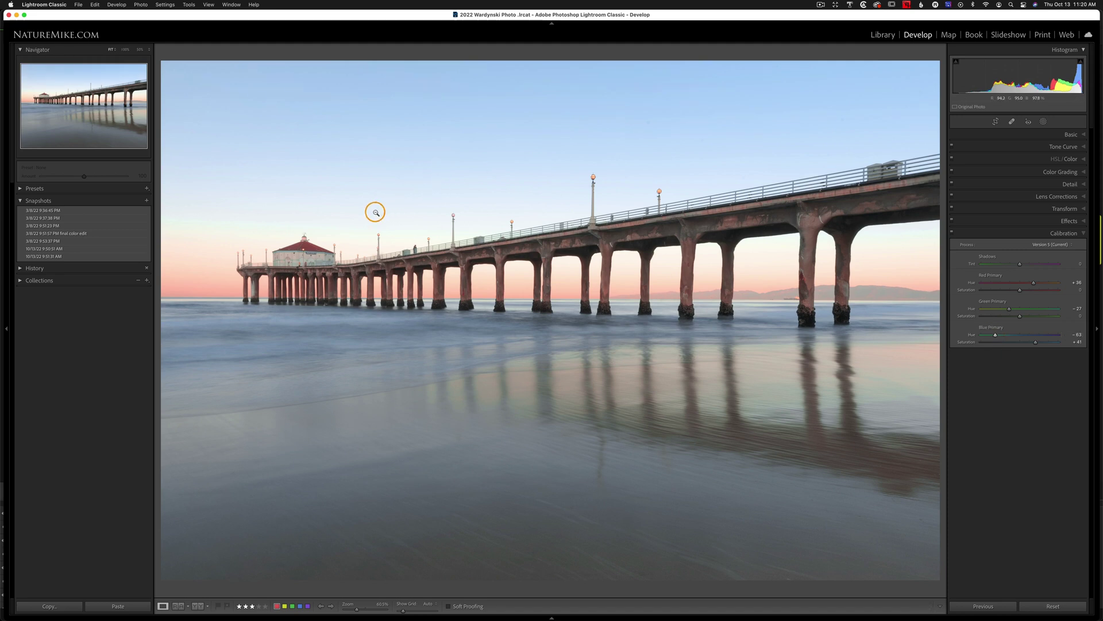
- Save the pinkish calibration look as snapshot '10/13/22 11:20:17 AM', then compare and return to 'final color edit'
click(145, 200)
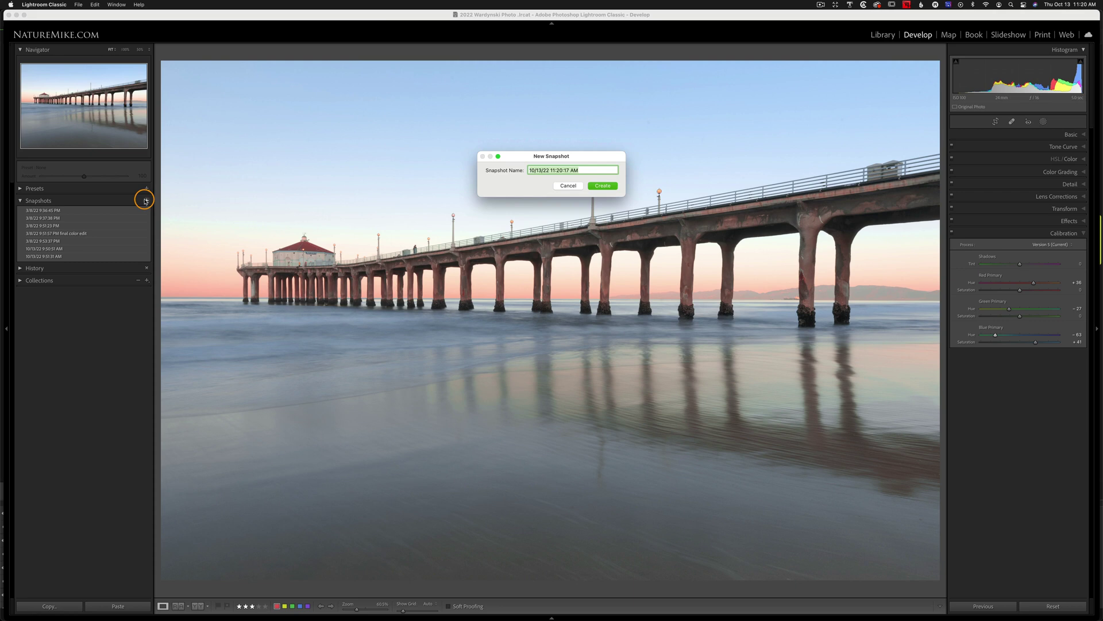
click(603, 185)
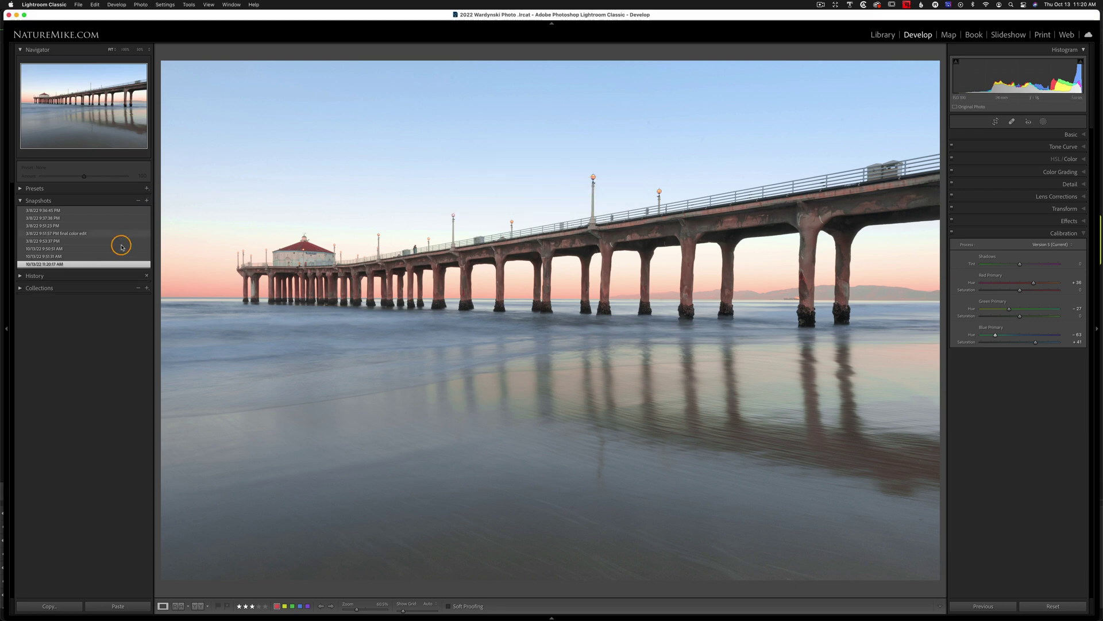
click(72, 234)
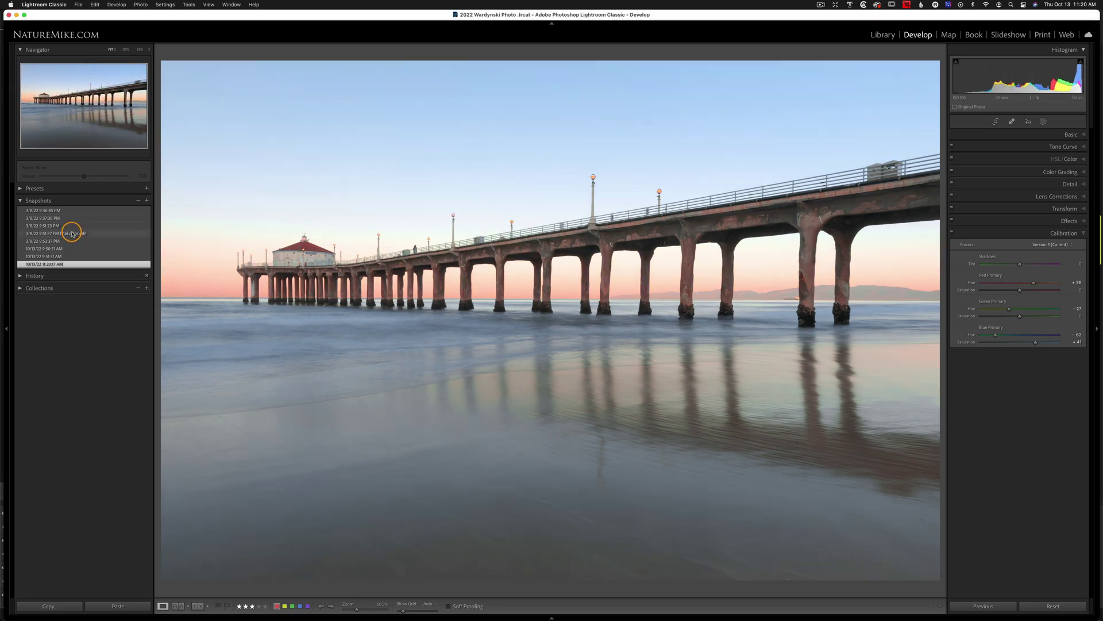
click(66, 241)
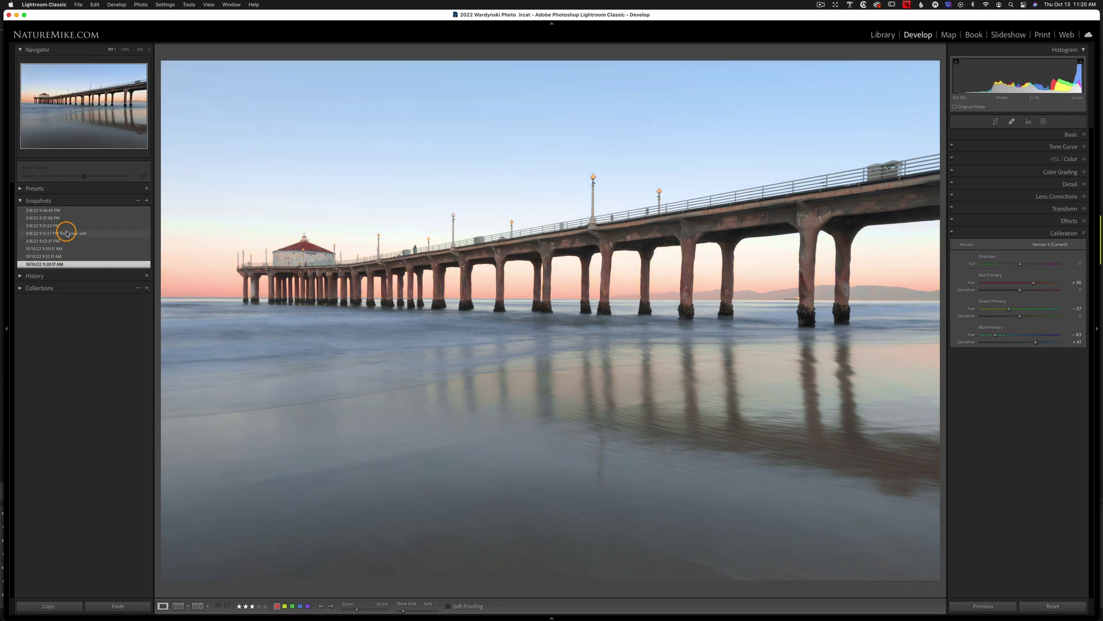
click(66, 233)
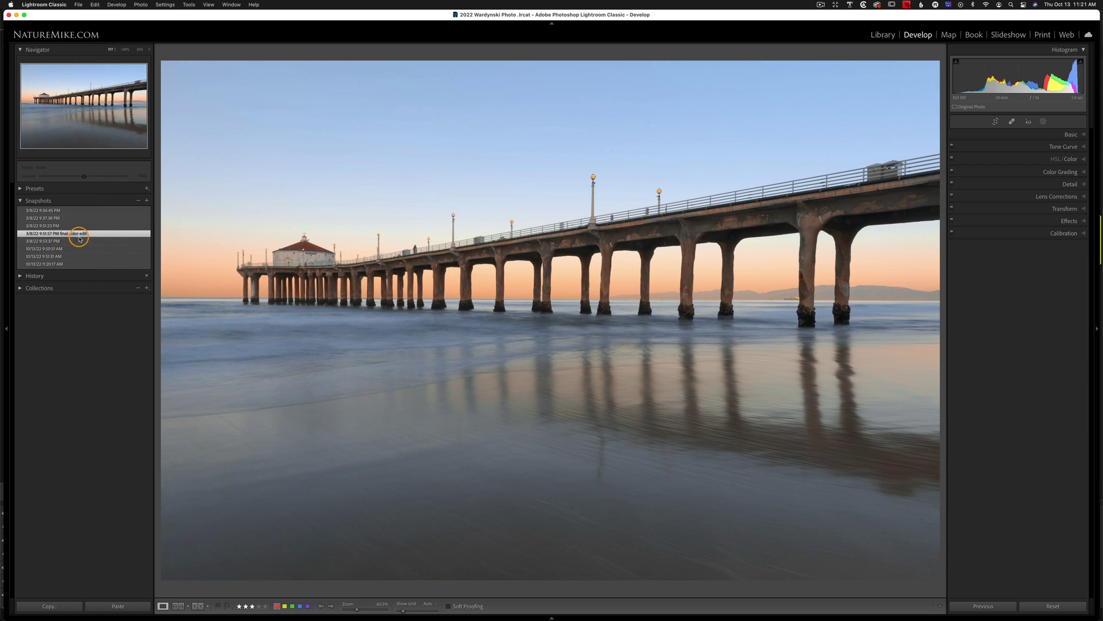
click(883, 35)
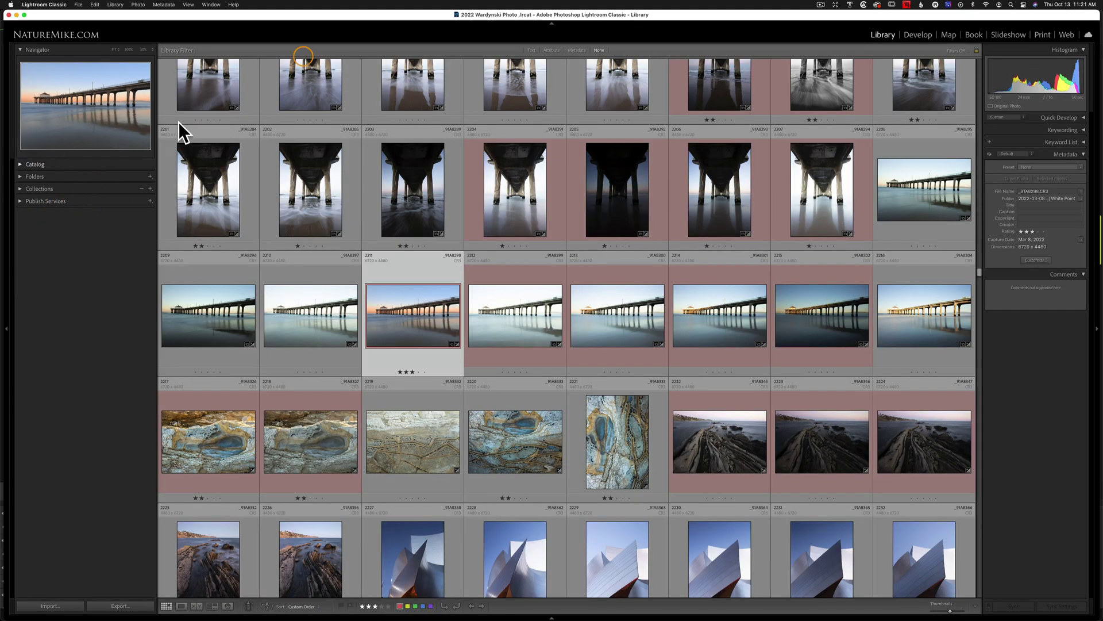
click(918, 35)
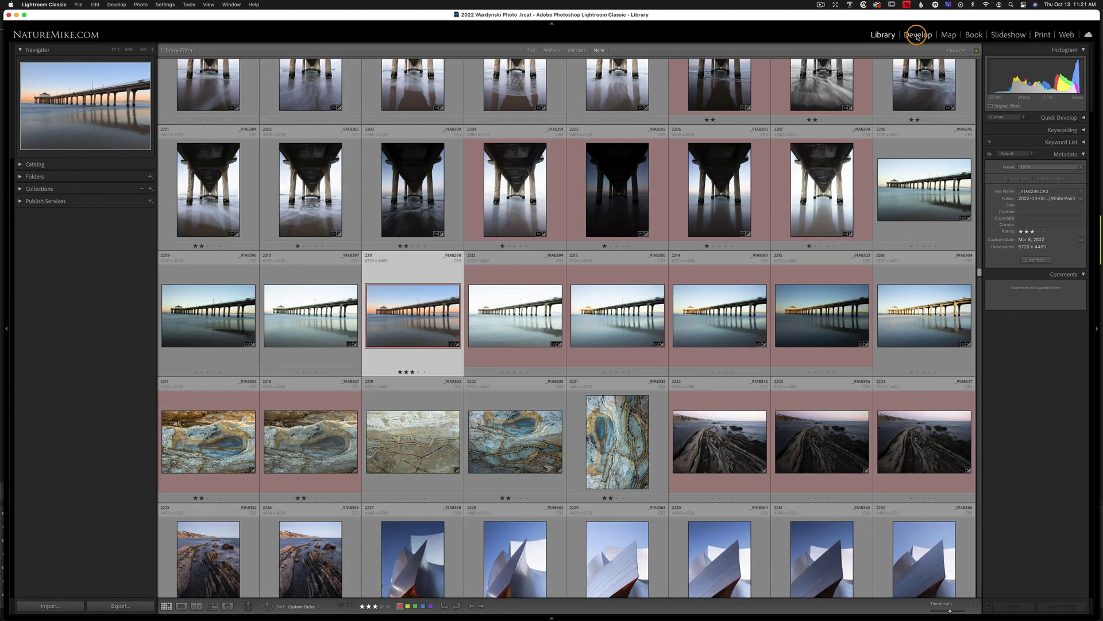